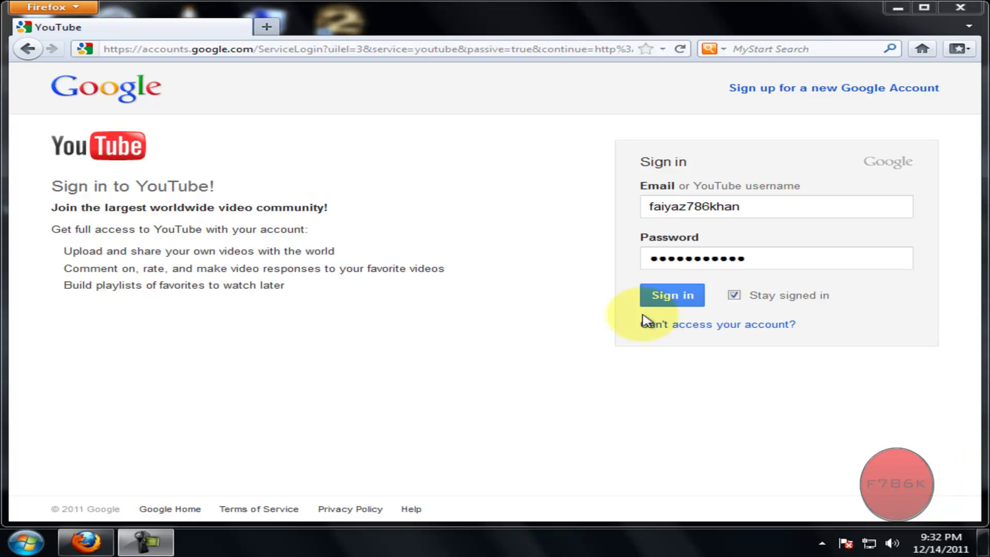
- Sign in and go to Settings, then the Privacy page
{"action": "left_click", "coordinate": [669, 300]}
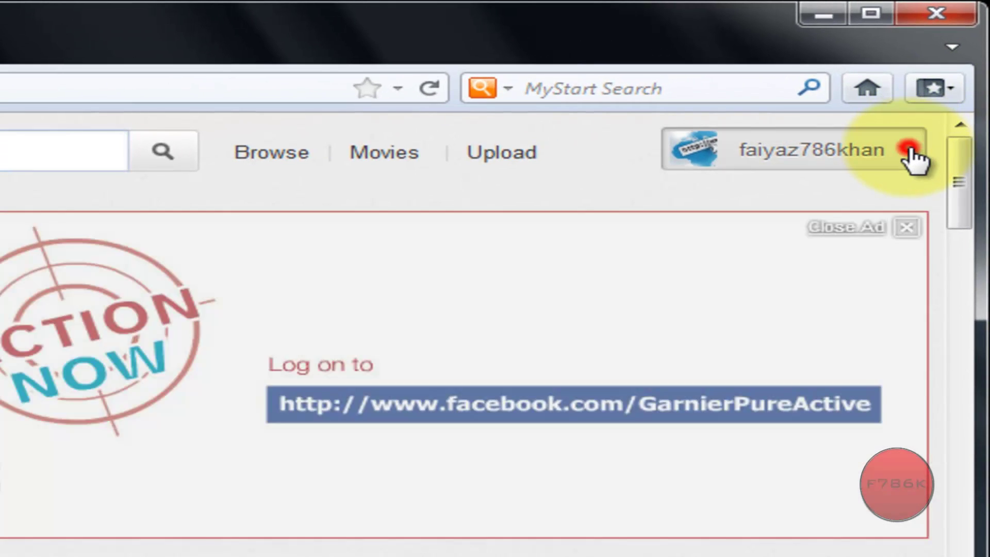
{"action": "left_click", "coordinate": [911, 151]}
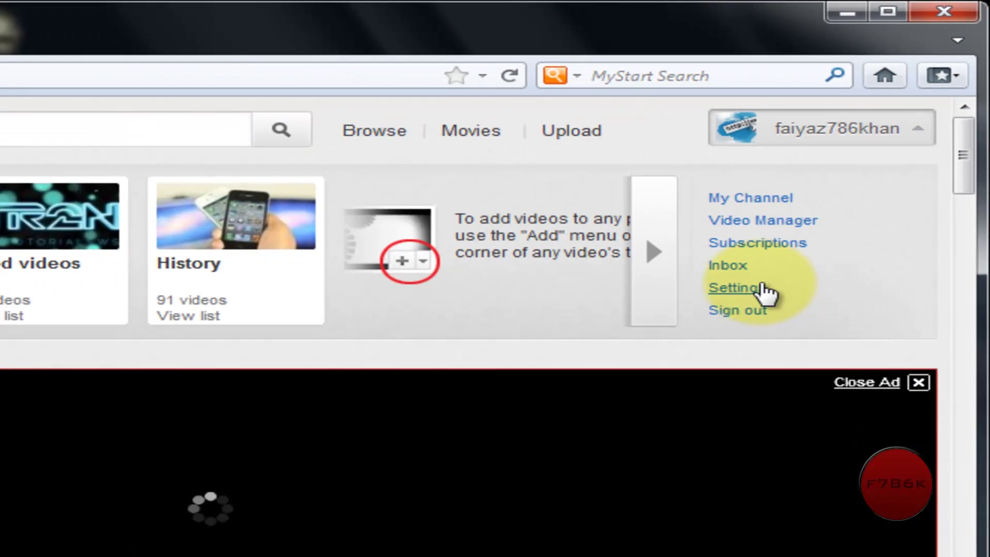
{"action": "left_click", "coordinate": [840, 188]}
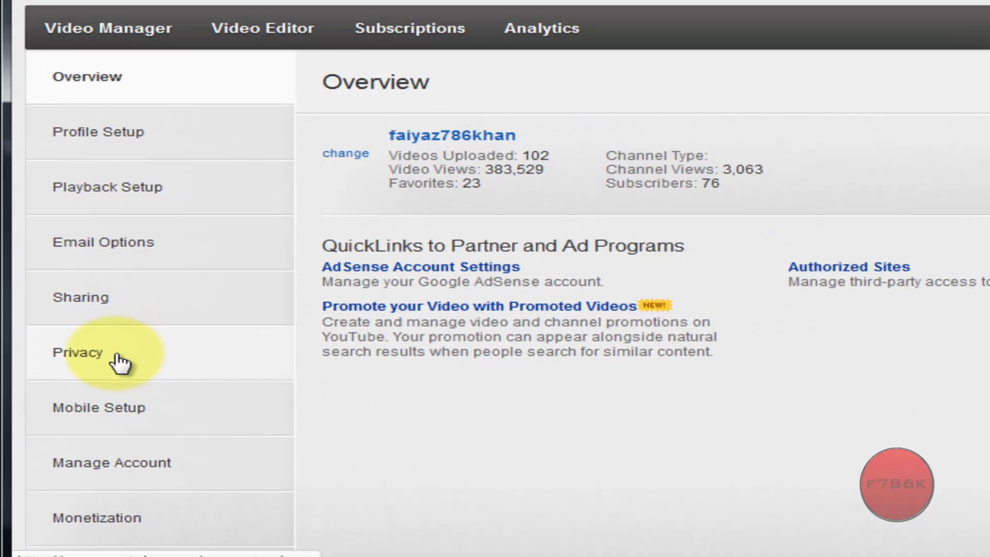
{"action": "left_click", "coordinate": [143, 356]}
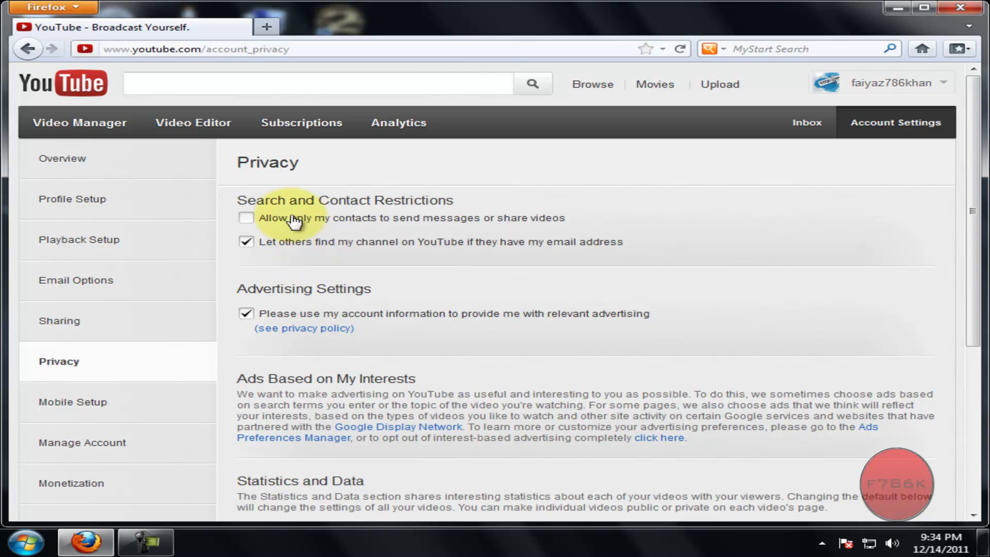
- Uncheck finding the channel by email and check contacts-only messaging and video sharing
{"action": "left_click", "coordinate": [246, 242]}
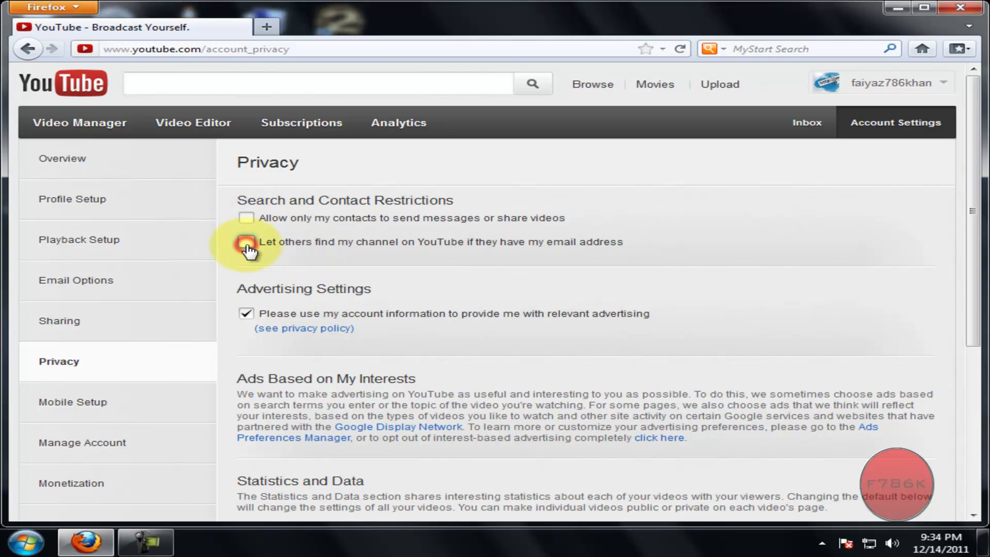
{"action": "left_click", "coordinate": [246, 219]}
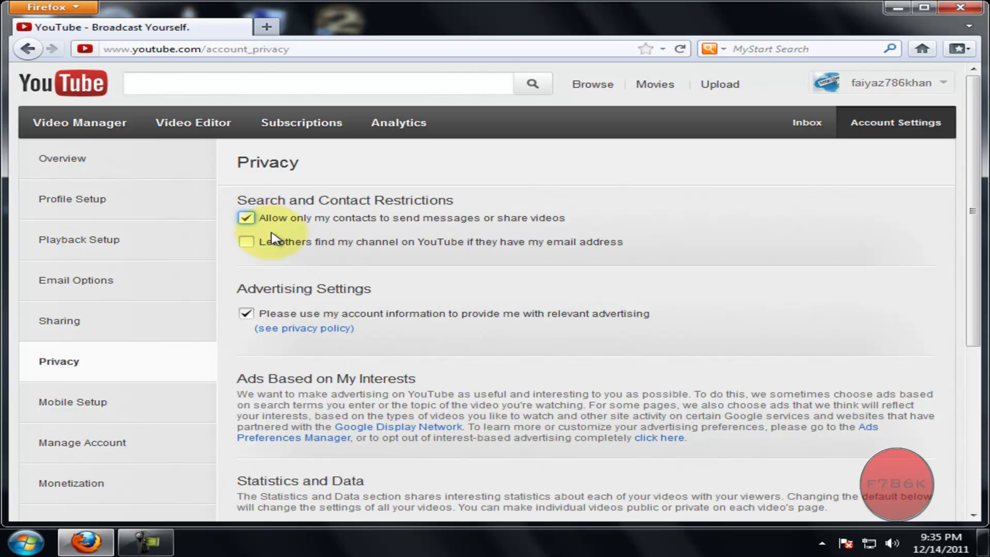
{"action": "scroll", "coordinate": [325, 260], "scroll_direction": "down", "scroll_amount": 2}
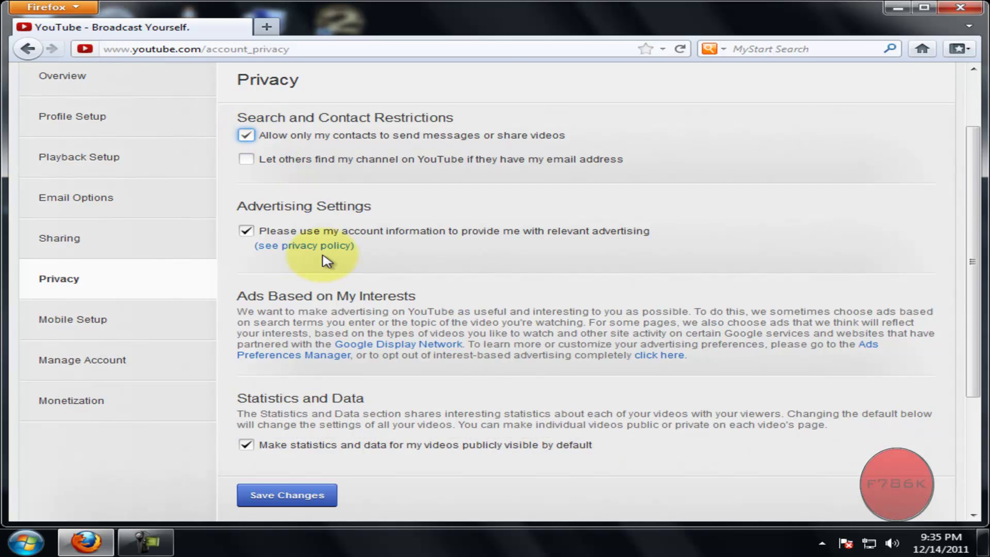
{"action": "scroll", "coordinate": [326, 259], "scroll_direction": "down", "scroll_amount": 1}
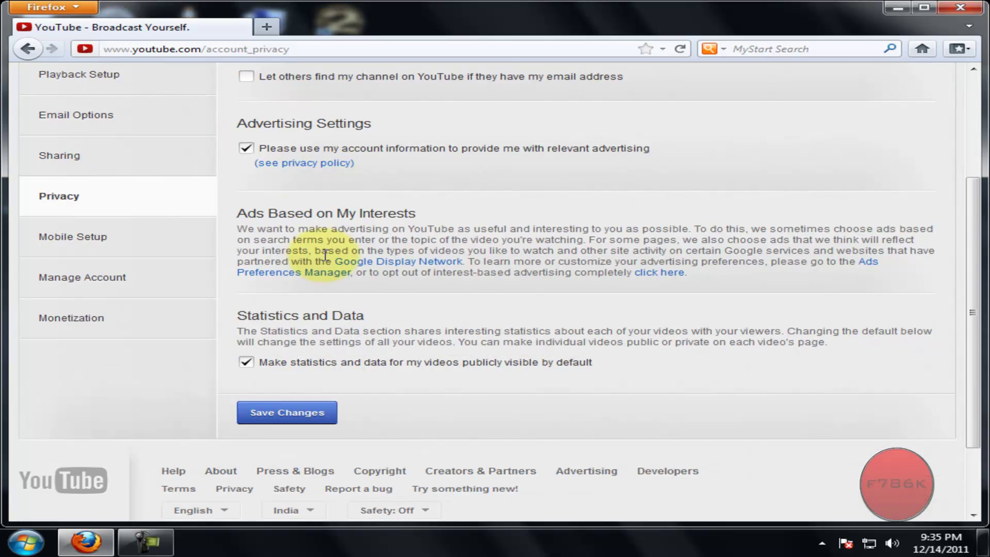
- Save Changes at the bottom of the Privacy page
{"action": "left_click", "coordinate": [309, 418]}
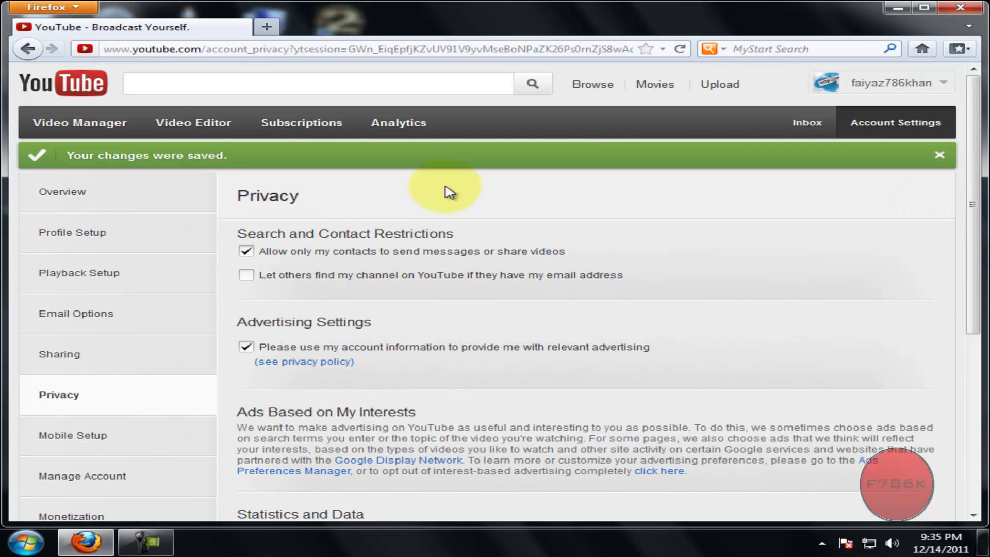